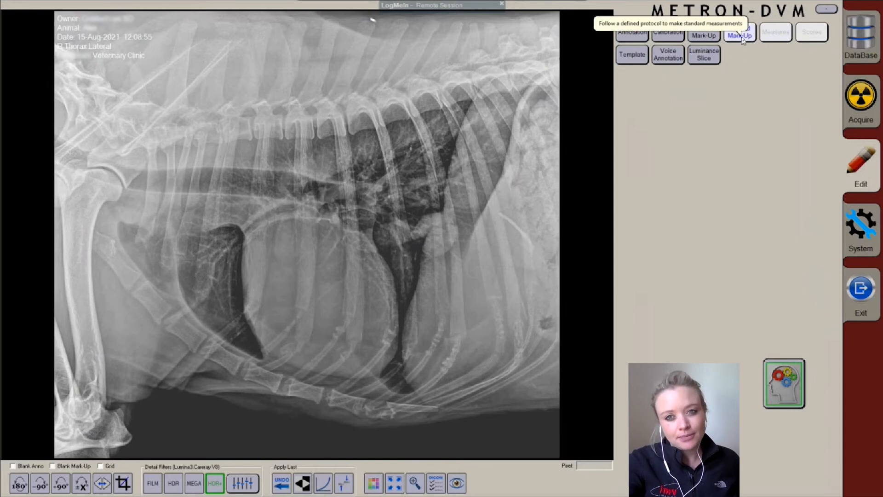
- Start the guided mark-up on the lateral thorax and mark the length of five vertebrae with two points along the spine
{"action": "left_click", "coordinate": [741, 37]}
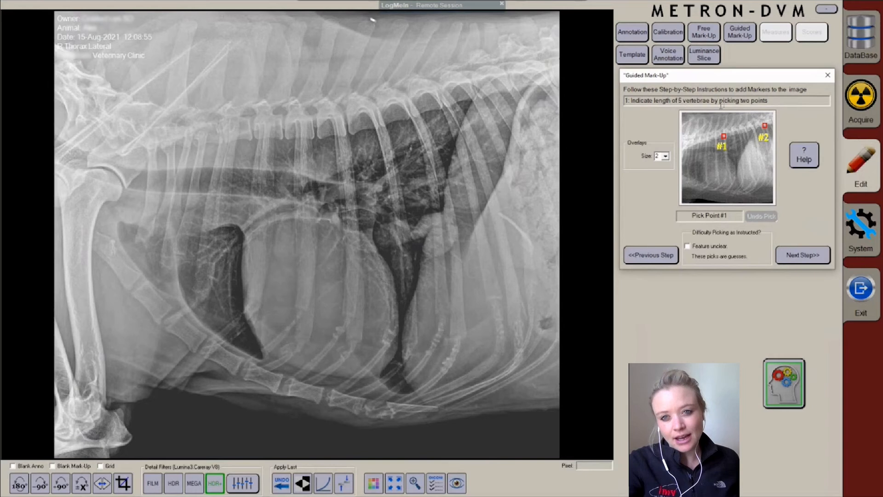
{"action": "left_click", "coordinate": [286, 142]}
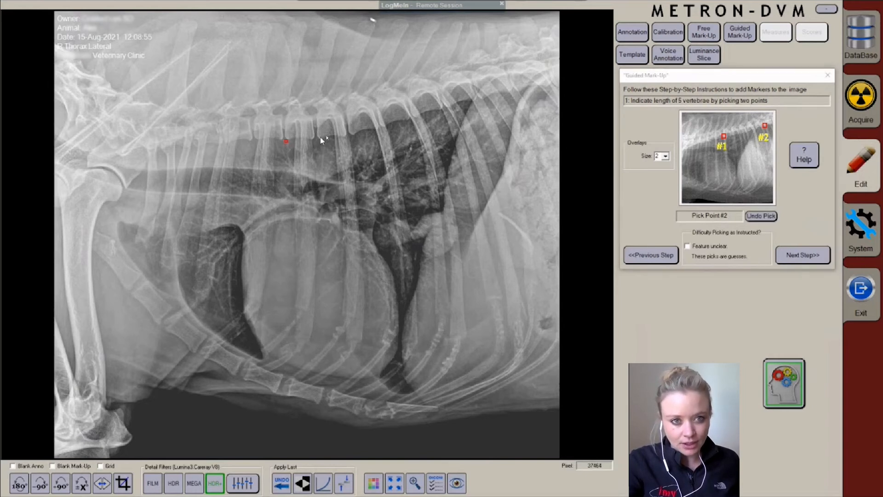
{"action": "left_click", "coordinate": [442, 110]}
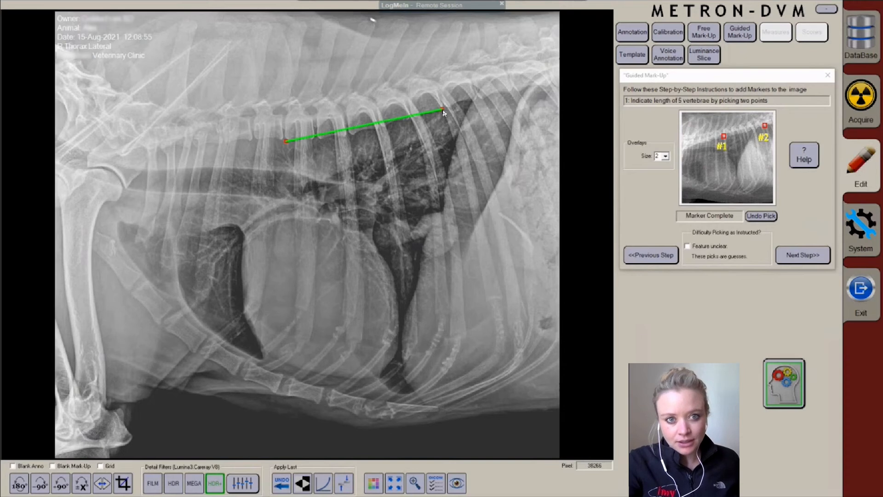
{"action": "left_click", "coordinate": [814, 255]}
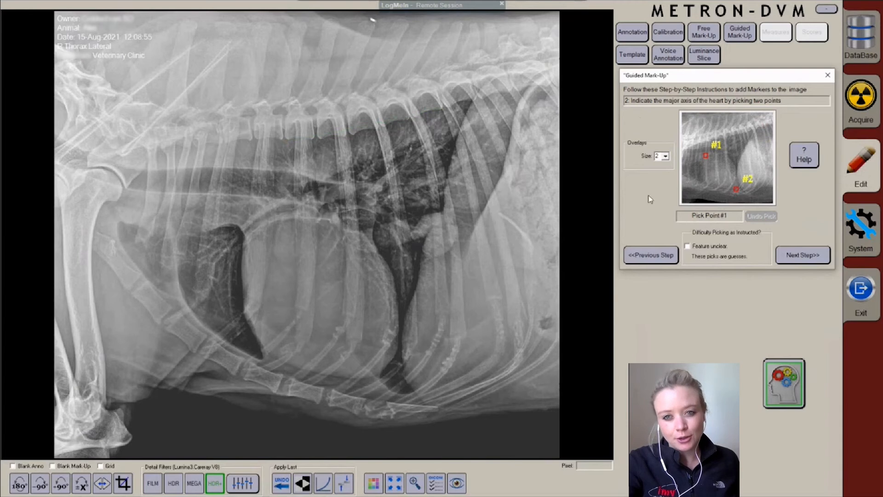
- Mark the heart's major axis with one point at its base near the airway and one at its apex
{"action": "left_click", "coordinate": [310, 195]}
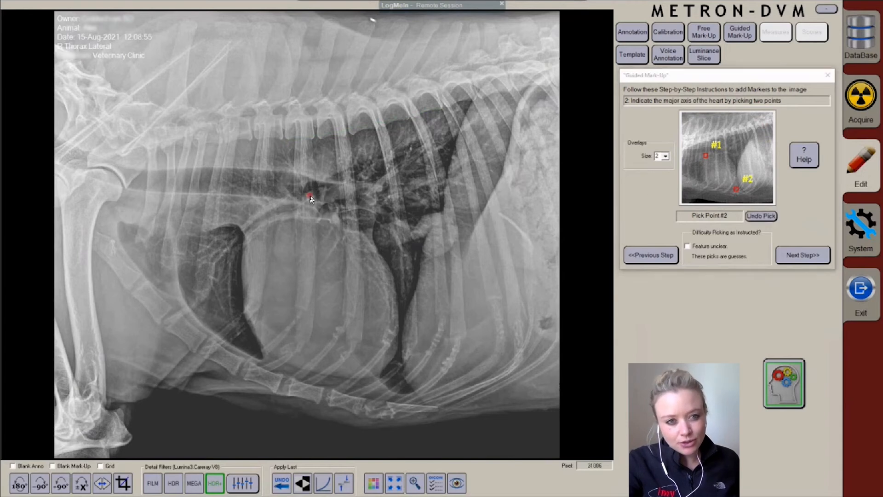
{"action": "left_click", "coordinate": [378, 375]}
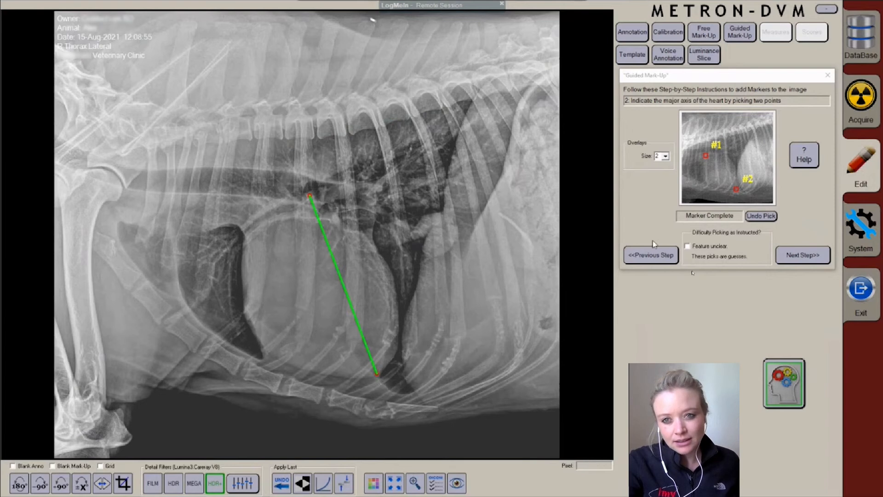
{"action": "left_click", "coordinate": [800, 259]}
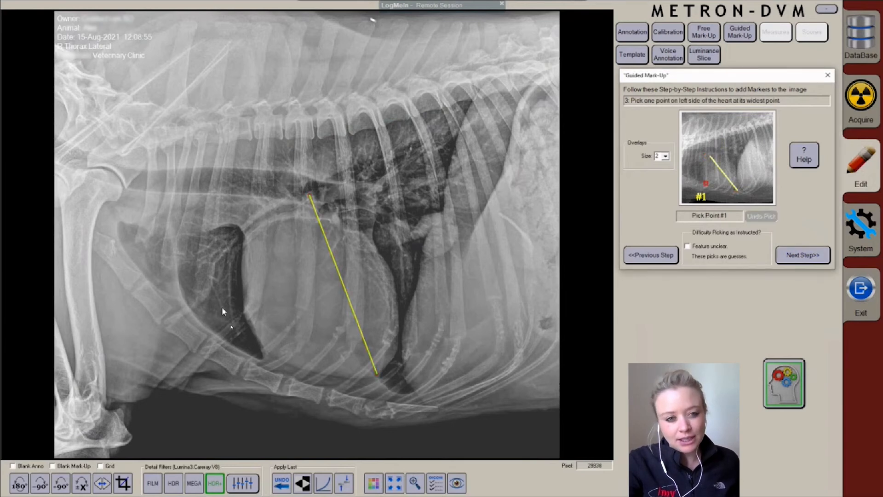
- Mark the heart's left side at its widest point and the spot where the yellow line crosses its right side
{"action": "left_click", "coordinate": [256, 337]}
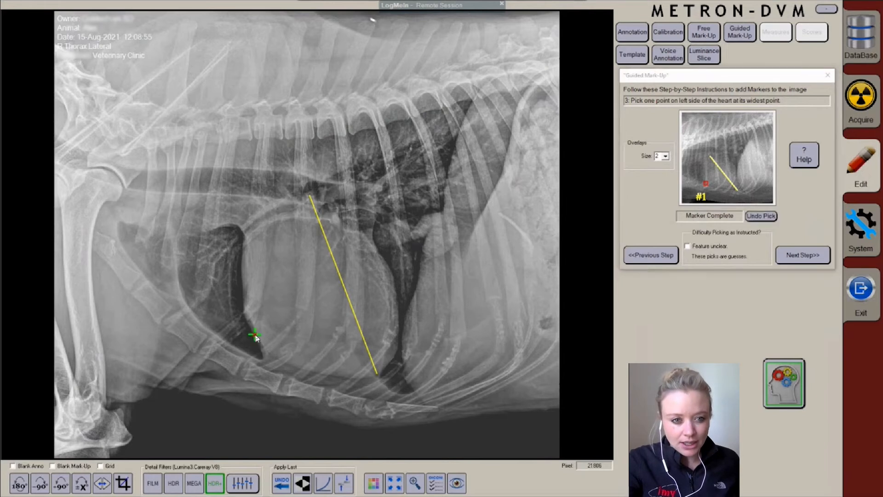
{"action": "left_click", "coordinate": [790, 261]}
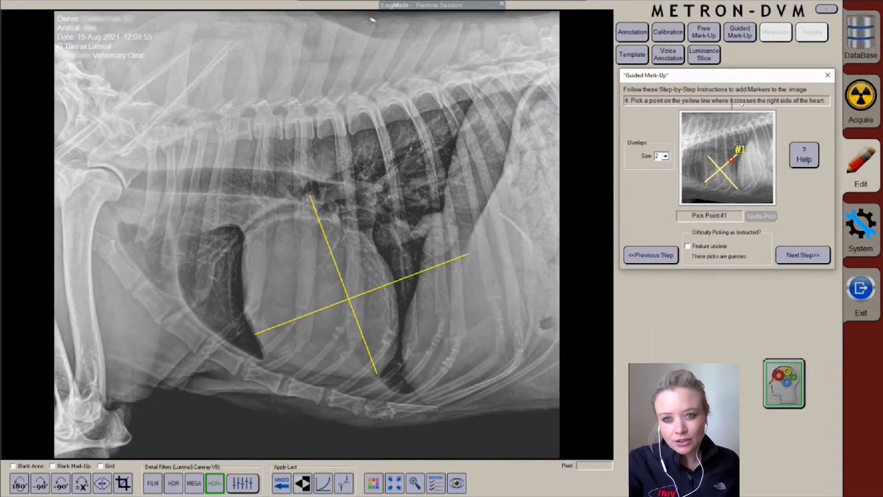
{"action": "left_click", "coordinate": [393, 282]}
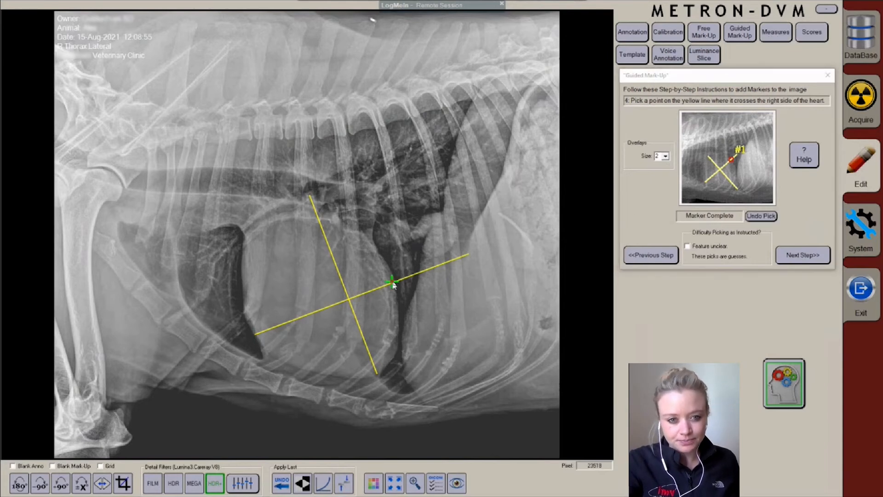
- Finish the heart markers, go to the computed VHS parameters and blank the mark-up on the thorax image
{"action": "left_click", "coordinate": [803, 256]}
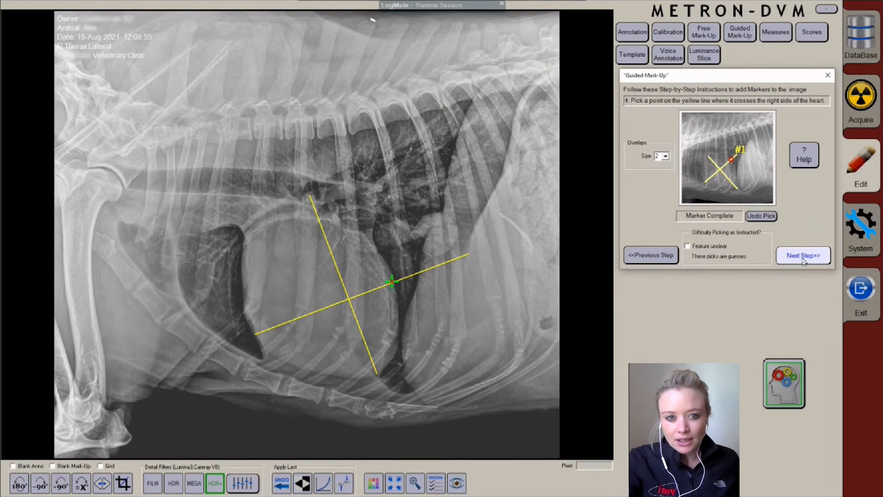
{"action": "left_click", "coordinate": [519, 204]}
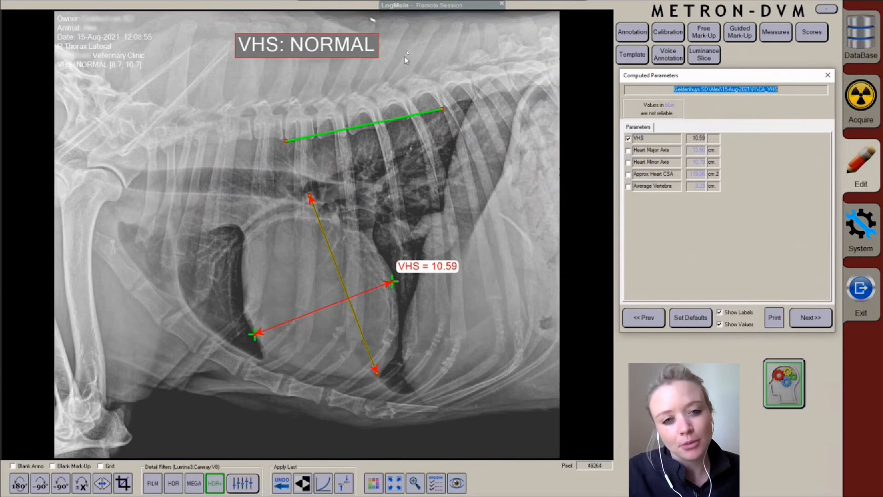
{"action": "left_click", "coordinate": [52, 466]}
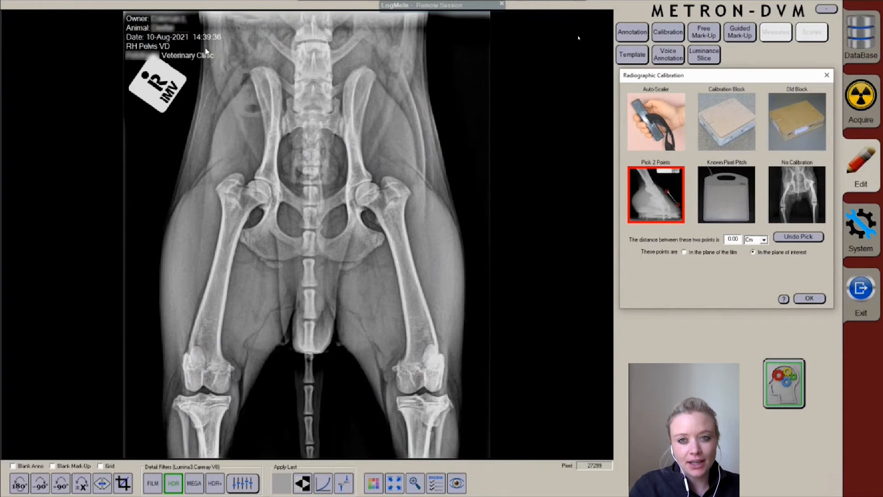
- Start the guided mark-up on the pelvis without completing calibration and fit a three-point circle to the right femoral head
{"action": "left_click", "coordinate": [735, 37]}
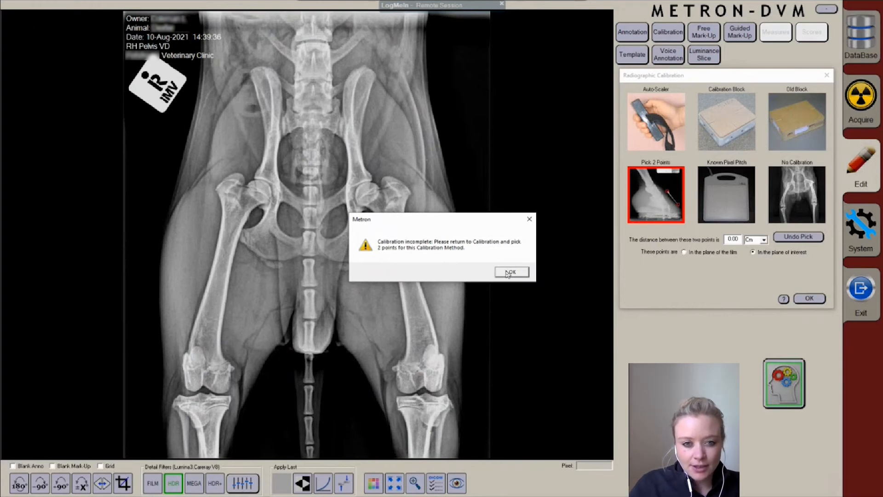
{"action": "left_click", "coordinate": [510, 272]}
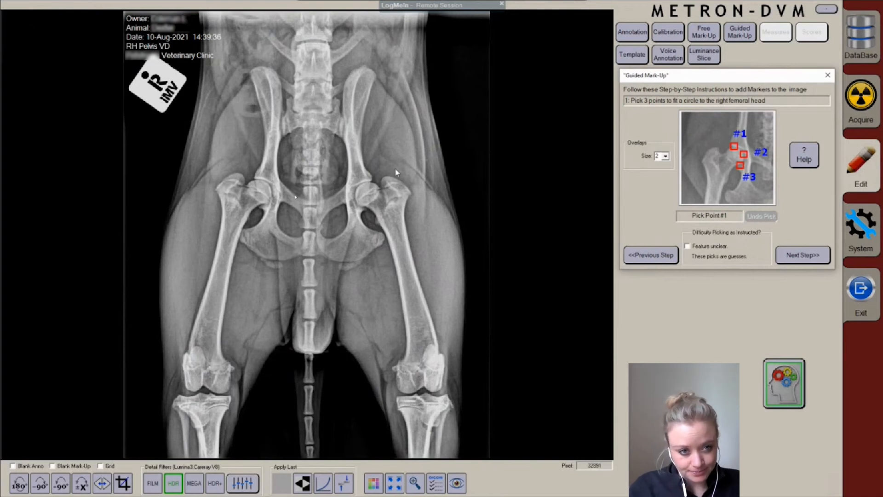
{"action": "left_click", "coordinate": [256, 179]}
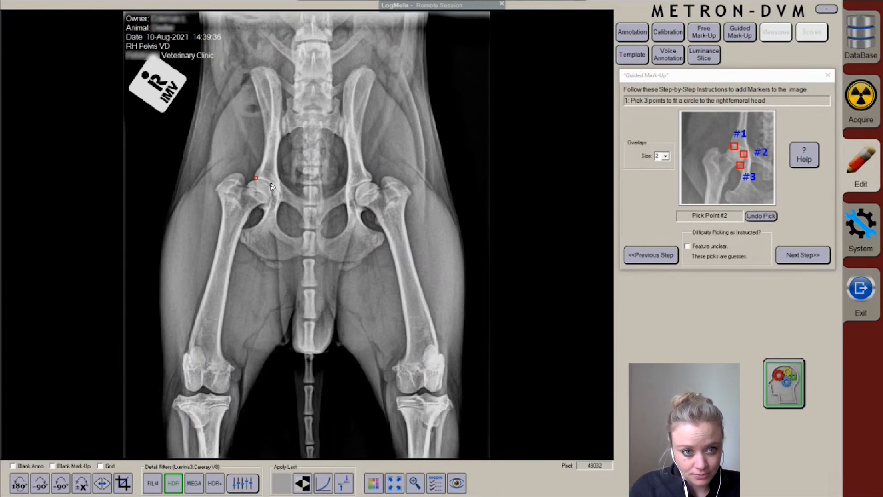
{"action": "left_click", "coordinate": [270, 185]}
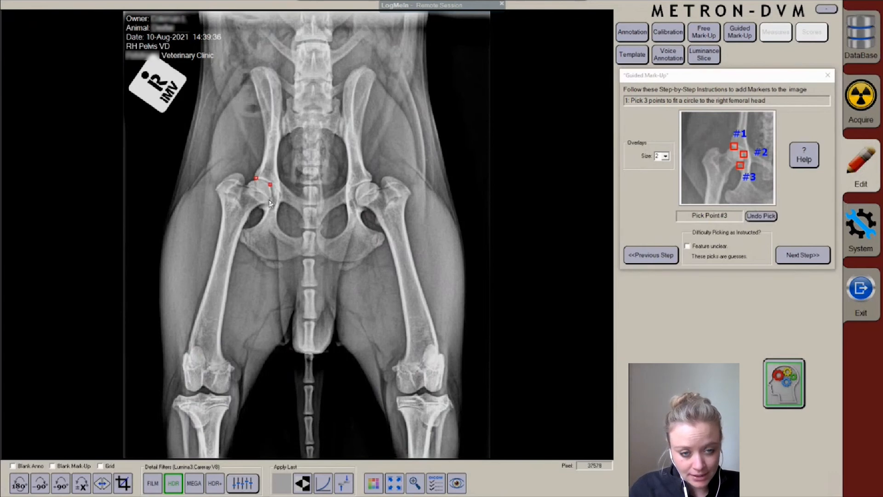
{"action": "left_click", "coordinate": [270, 203]}
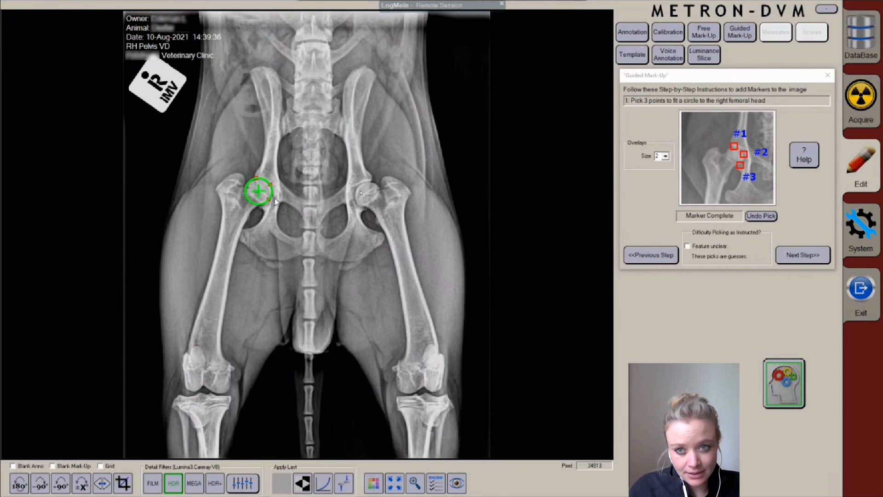
{"action": "left_click", "coordinate": [796, 263]}
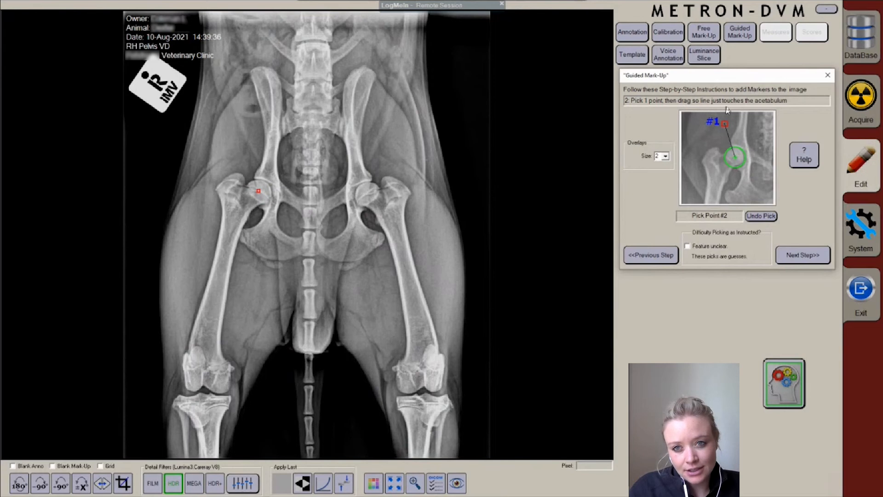
- Place a line from the right femoral head's centre and adjust it so it just touches the right acetabulum
{"action": "left_click", "coordinate": [239, 135]}
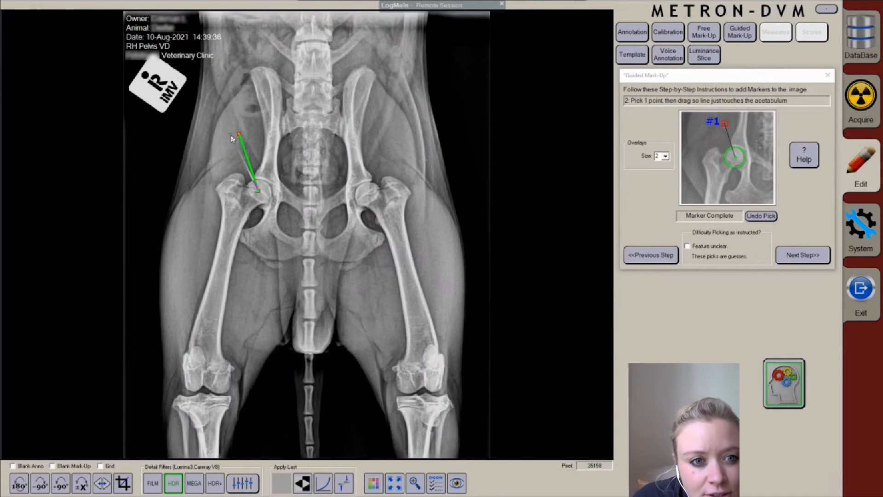
{"action": "left_click_drag", "start_coordinate": [232, 136], "coordinate": [234, 137]}
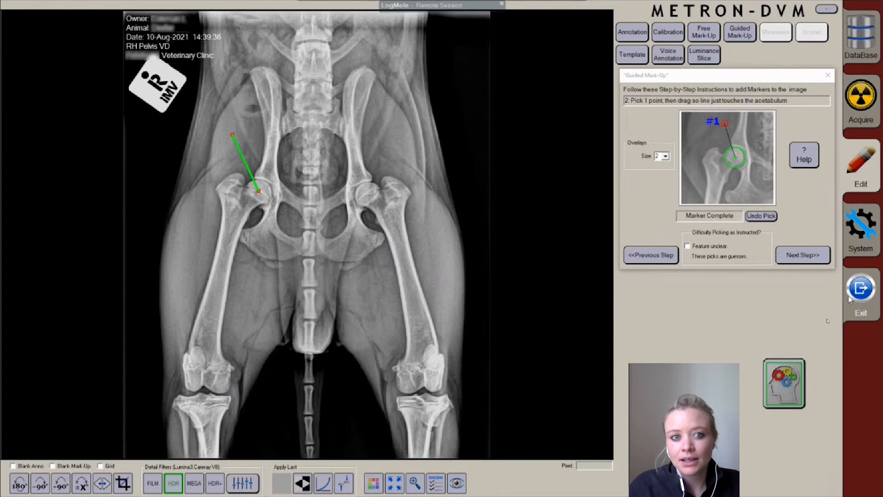
{"action": "left_click", "coordinate": [805, 258]}
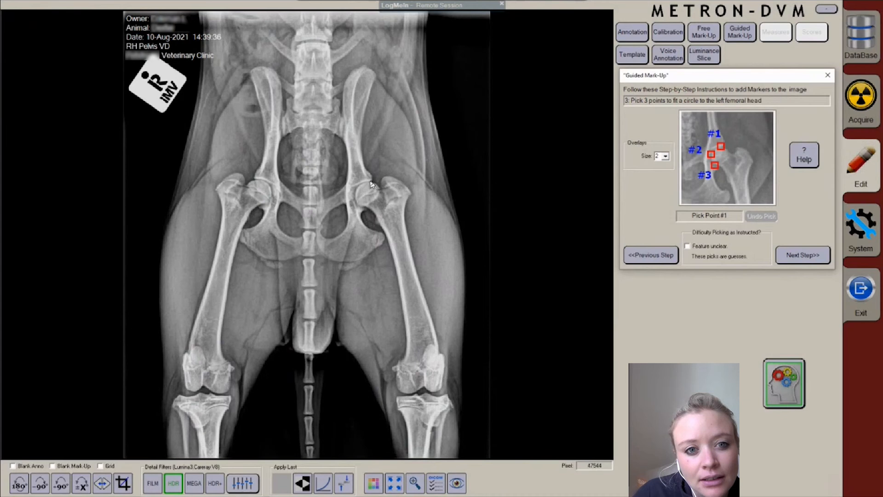
- Fit a circle to the left femoral head by picking three points along its edge
{"action": "left_click", "coordinate": [369, 179]}
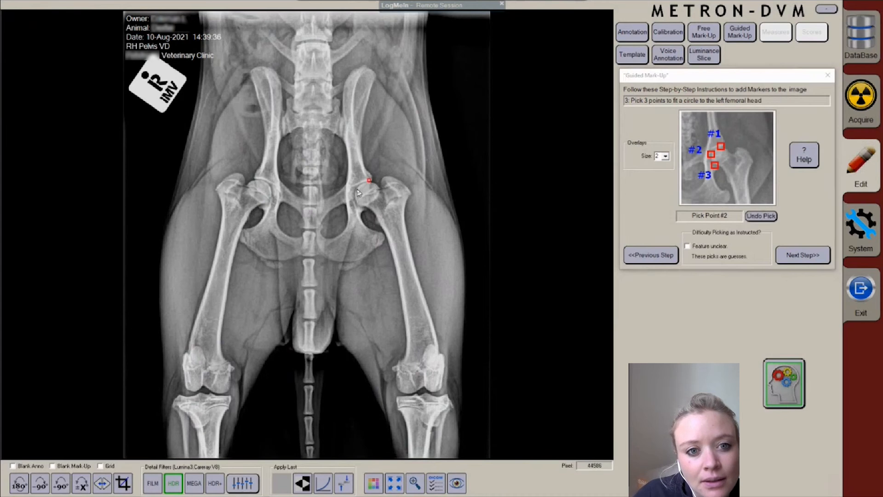
{"action": "left_click", "coordinate": [356, 188]}
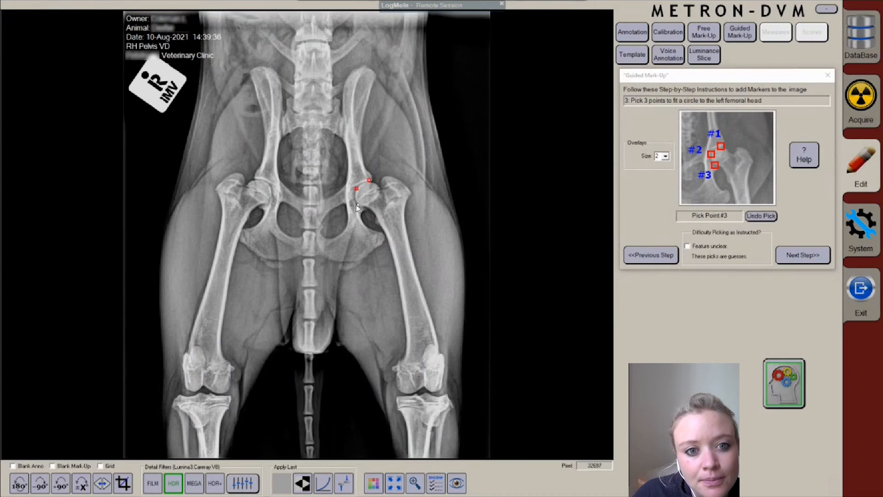
{"action": "left_click", "coordinate": [358, 206]}
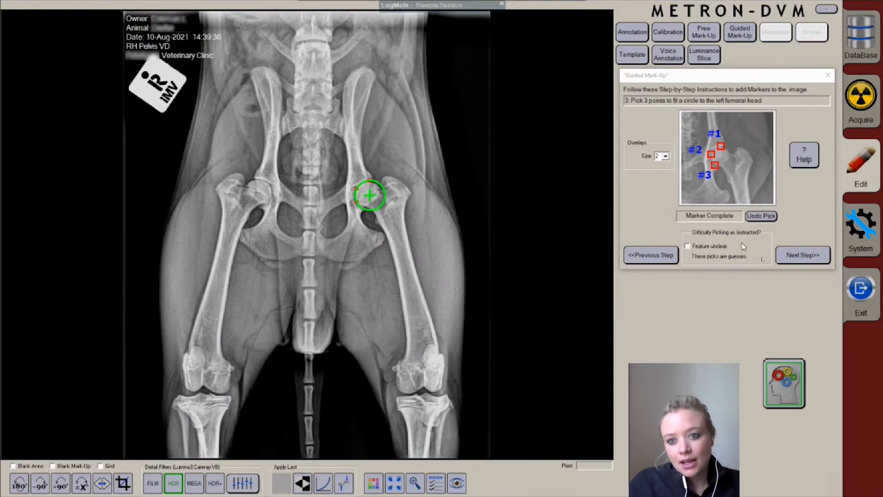
{"action": "left_click", "coordinate": [802, 254]}
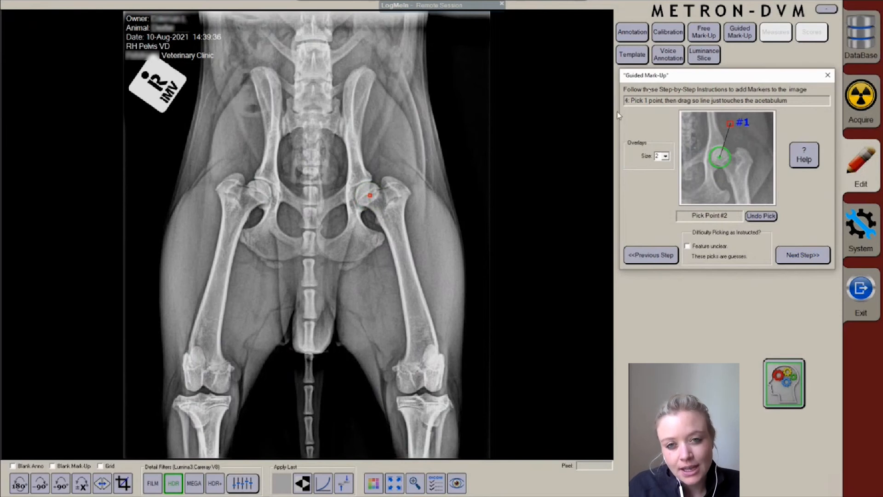
- Place a line from the left femoral head's centre and adjust it so it just touches the left acetabulum
{"action": "left_click", "coordinate": [384, 151]}
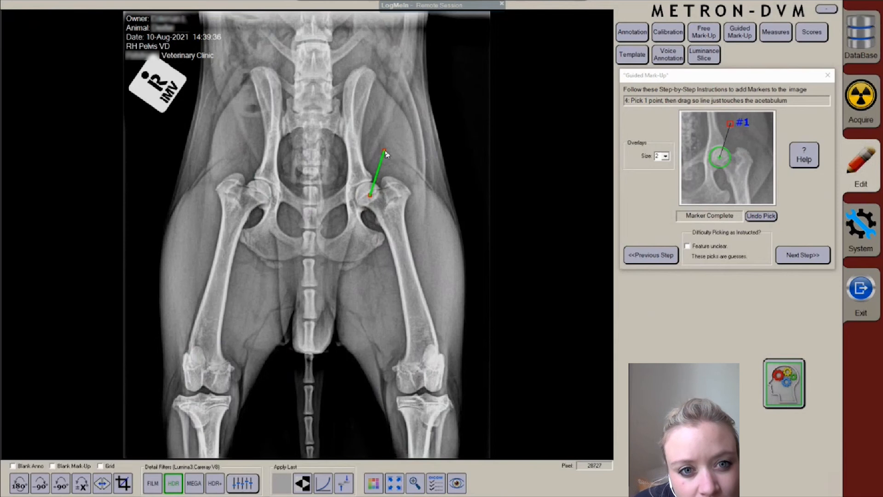
{"action": "left_click_drag", "start_coordinate": [385, 154], "coordinate": [381, 152]}
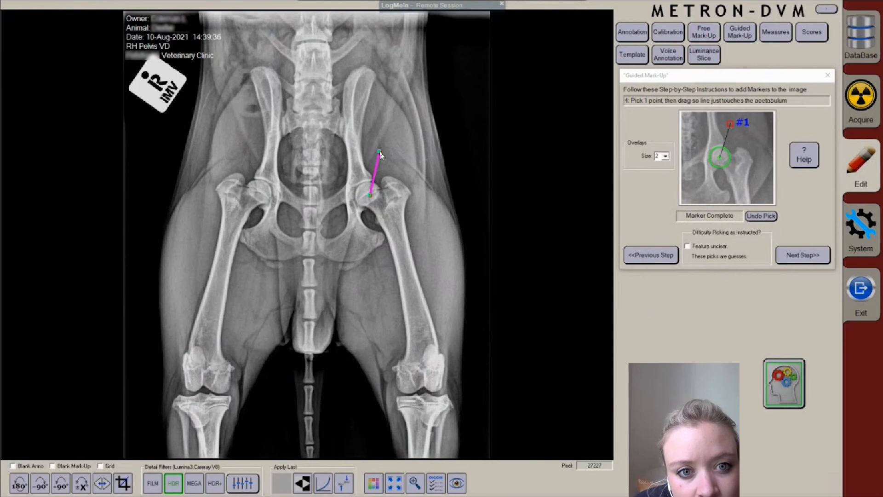
{"action": "left_click_drag", "start_coordinate": [380, 151], "coordinate": [381, 152]}
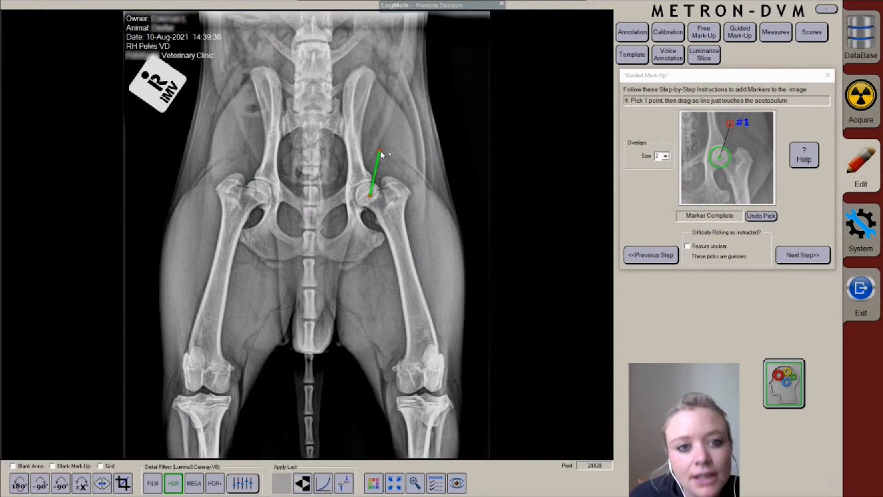
- Finish the hip markers, go to the computed Norberg angle parameters and blank the mark-up on the pelvis image
{"action": "left_click", "coordinate": [791, 259]}
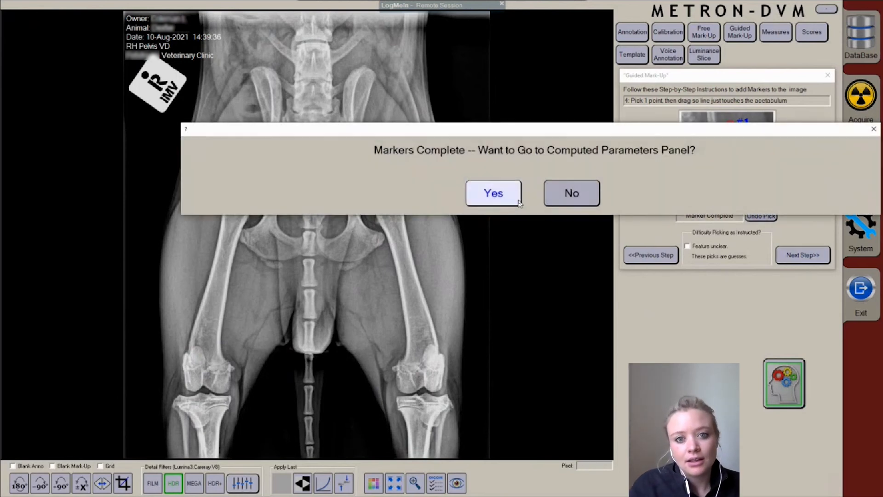
{"action": "left_click", "coordinate": [518, 202]}
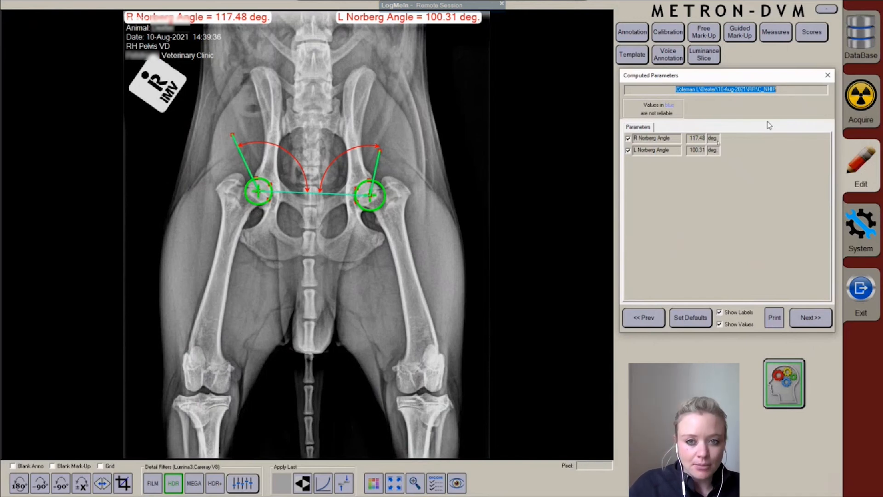
{"action": "left_click", "coordinate": [53, 465]}
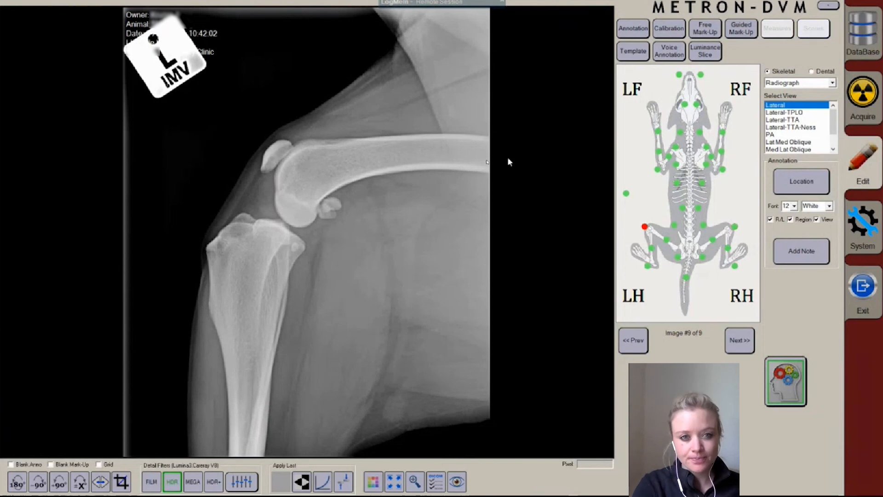
- Open the surgical templates for the lateral stifle image and show the TTA.Kyon category
{"action": "left_click", "coordinate": [637, 54]}
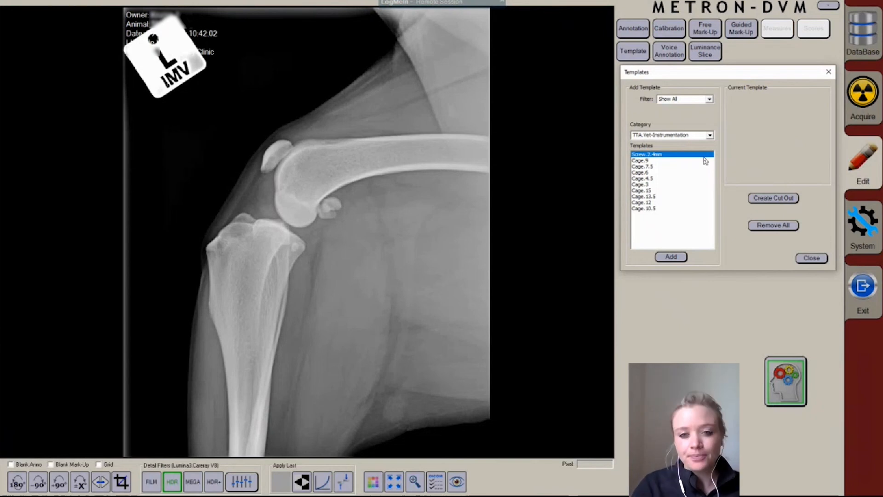
{"action": "left_click", "coordinate": [710, 135]}
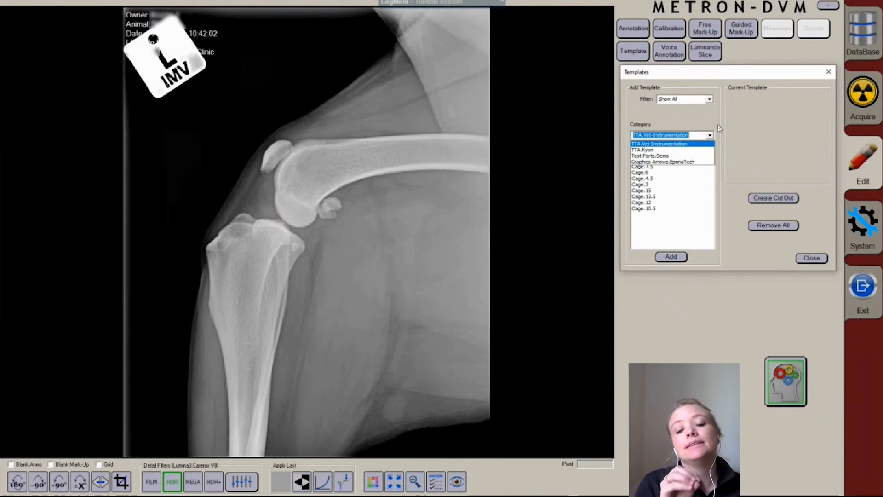
{"action": "left_click", "coordinate": [662, 151]}
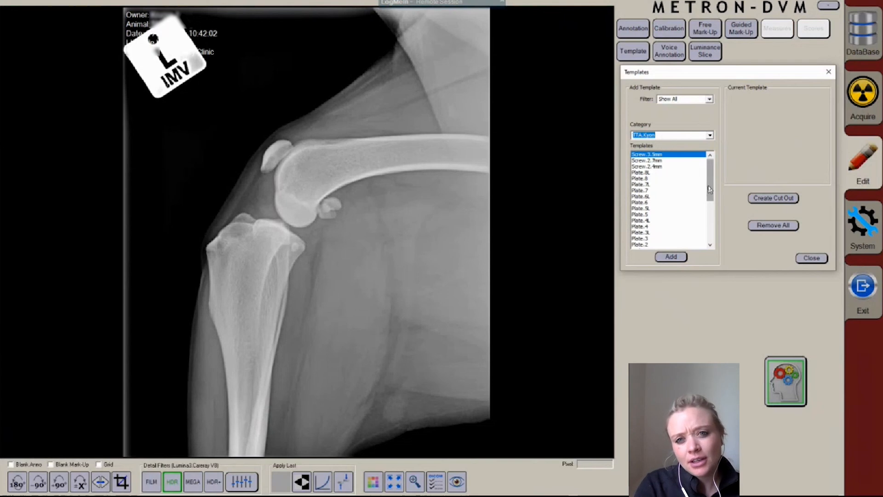
- Add the Plate.2 template from the TTA.Kyon category to the stifle radiograph
{"action": "left_click_drag", "start_coordinate": [709, 189], "coordinate": [712, 207]}
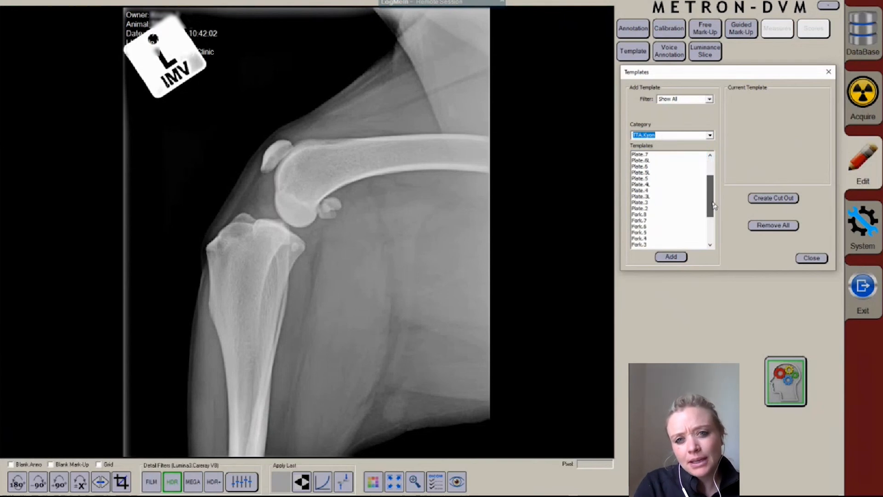
{"action": "scroll", "coordinate": [647, 180], "scroll_direction": "up", "scroll_amount": 2}
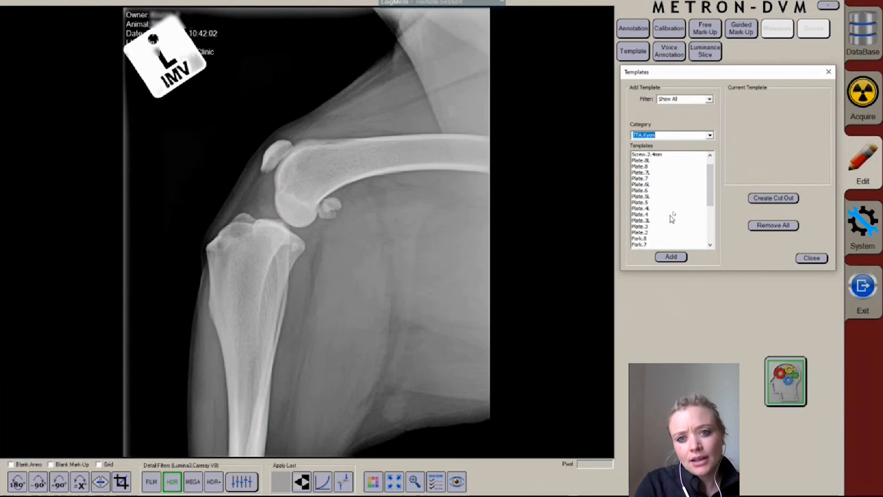
{"action": "left_click", "coordinate": [644, 233]}
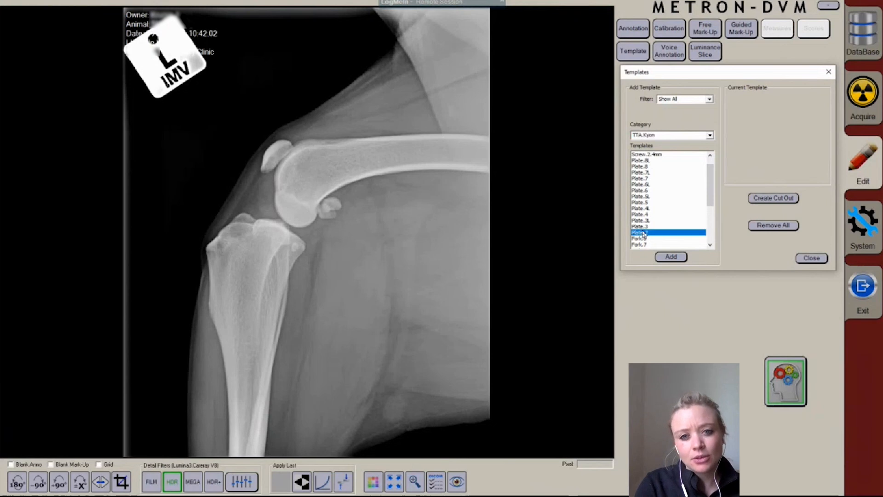
{"action": "left_click", "coordinate": [667, 259]}
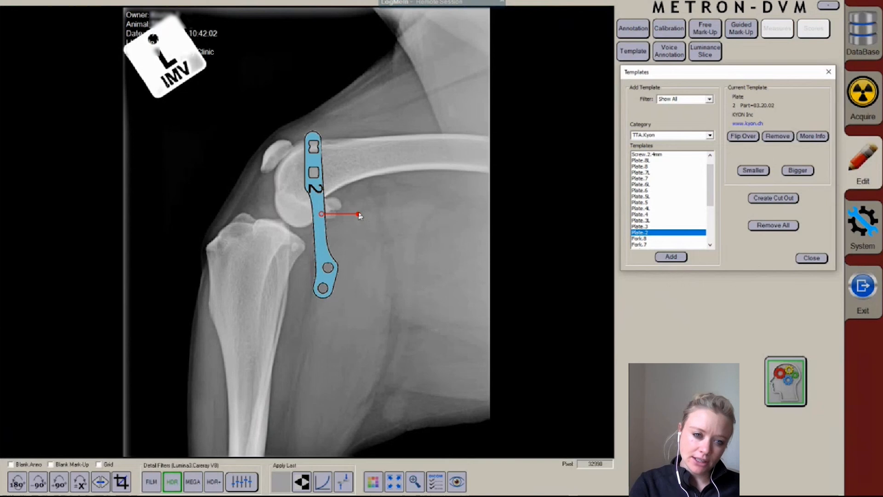
- Move and rotate the plate template to lie along the proximal tibia, and remove all templates from the image
{"action": "left_click_drag", "start_coordinate": [360, 216], "coordinate": [412, 299]}
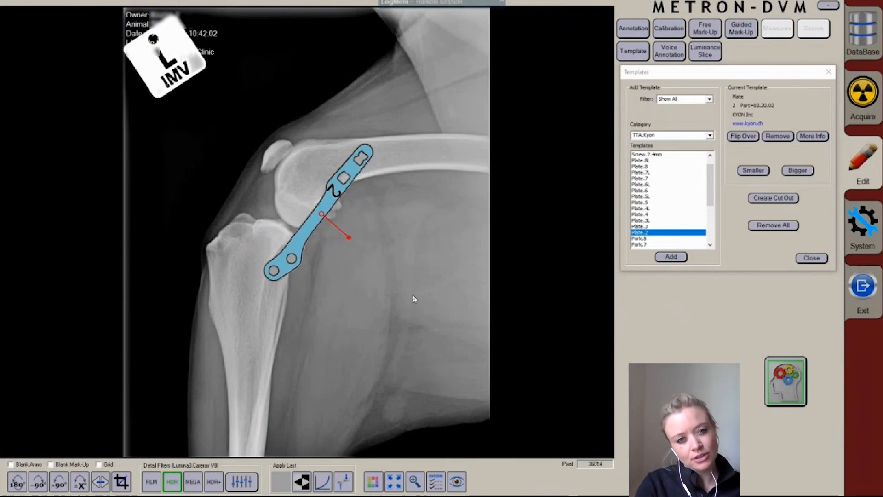
{"action": "left_click_drag", "start_coordinate": [323, 212], "coordinate": [223, 298]}
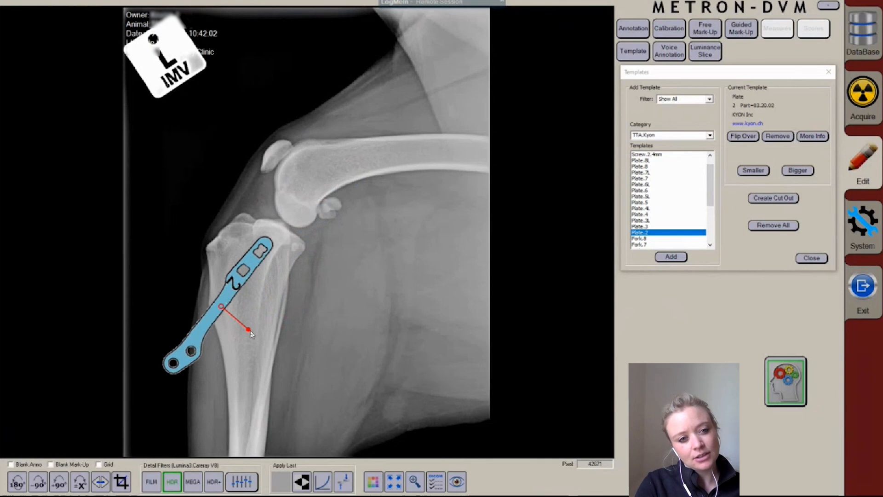
{"action": "left_click_drag", "start_coordinate": [251, 334], "coordinate": [252, 313]}
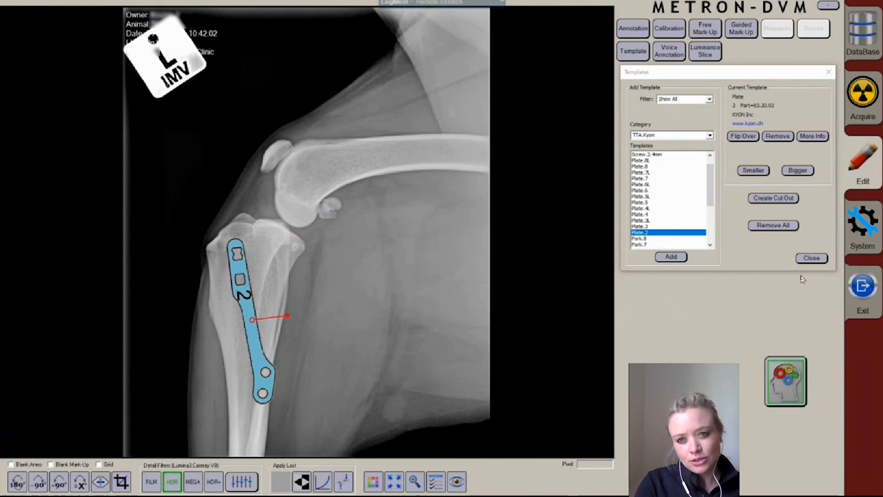
{"action": "left_click", "coordinate": [770, 226]}
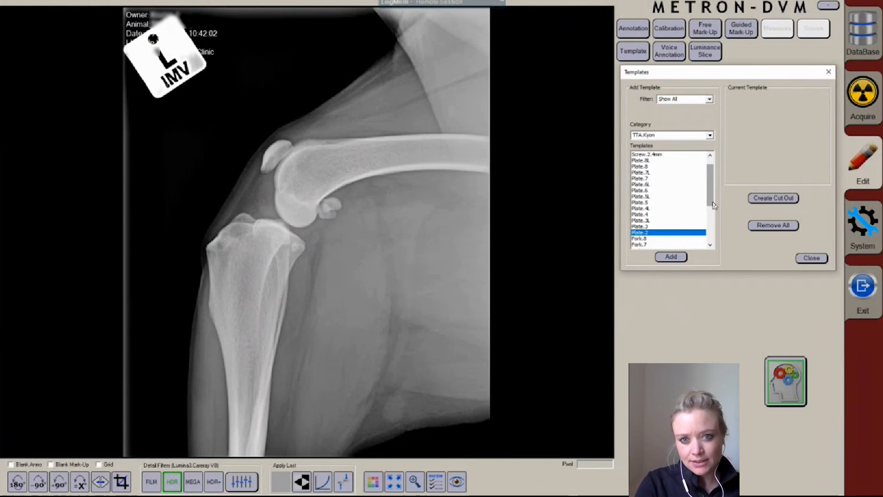
- Look through the remaining TTA.Kyon fork and cage templates and switch the template category to TTA.Vet-Instrumentation
{"action": "left_click_drag", "start_coordinate": [712, 206], "coordinate": [711, 254]}
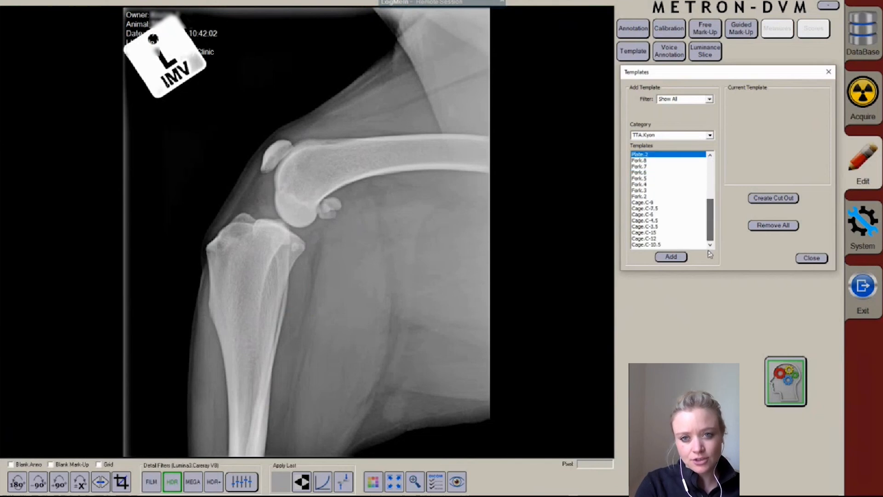
{"action": "left_click", "coordinate": [710, 136]}
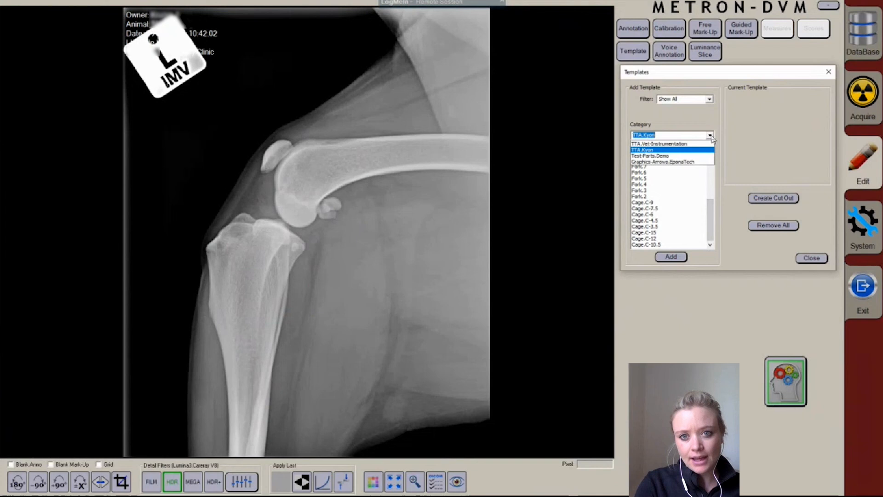
{"action": "left_click", "coordinate": [701, 144]}
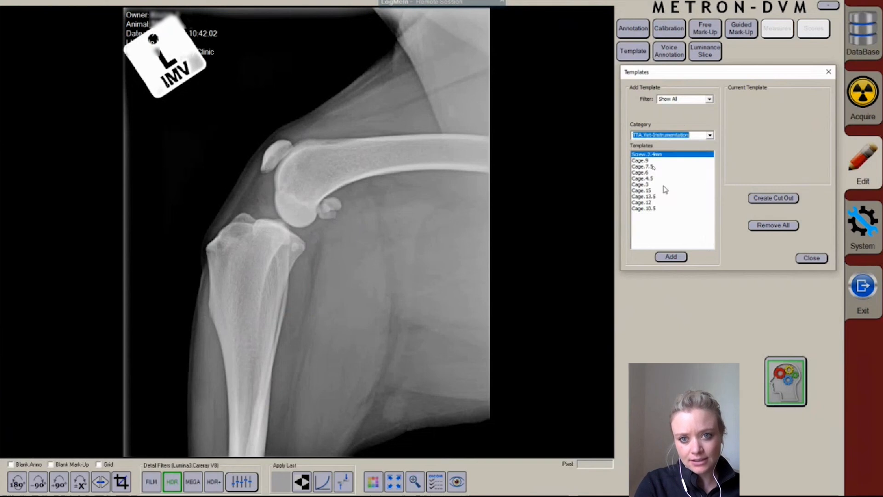